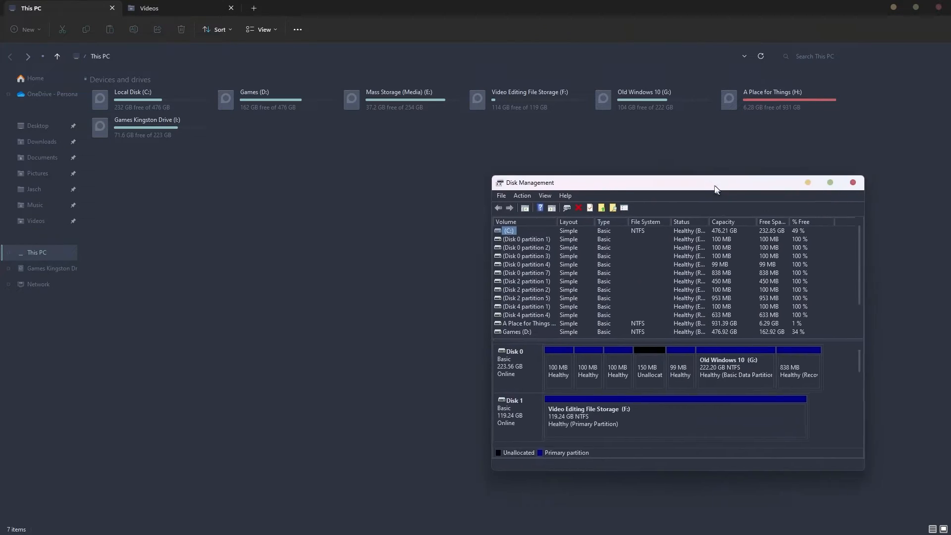
- Reposition and enlarge the Disk Management window to examine the layout of Disk 3 through Disk 6
{"action": "left_click_drag", "start_coordinate": [716, 187], "coordinate": [678, 160]}
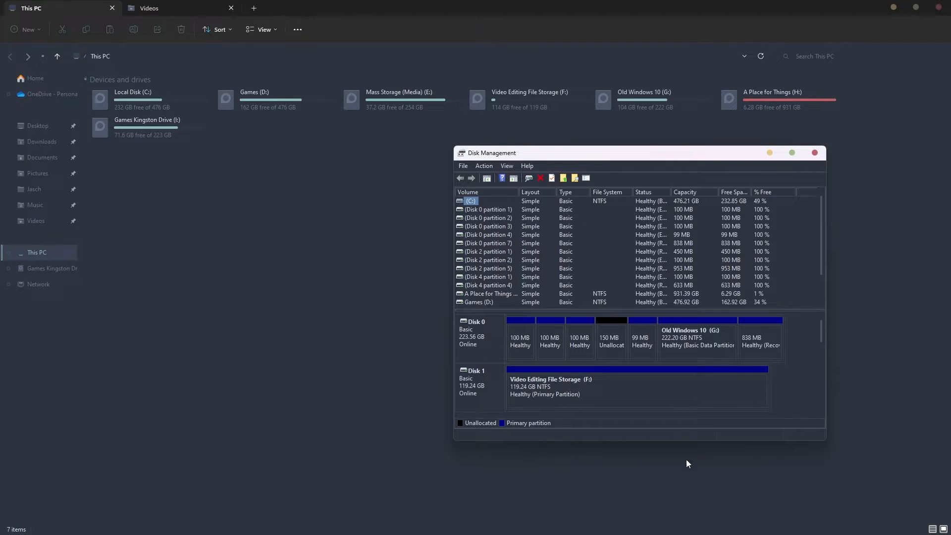
{"action": "left_click_drag", "start_coordinate": [767, 441], "coordinate": [768, 516]}
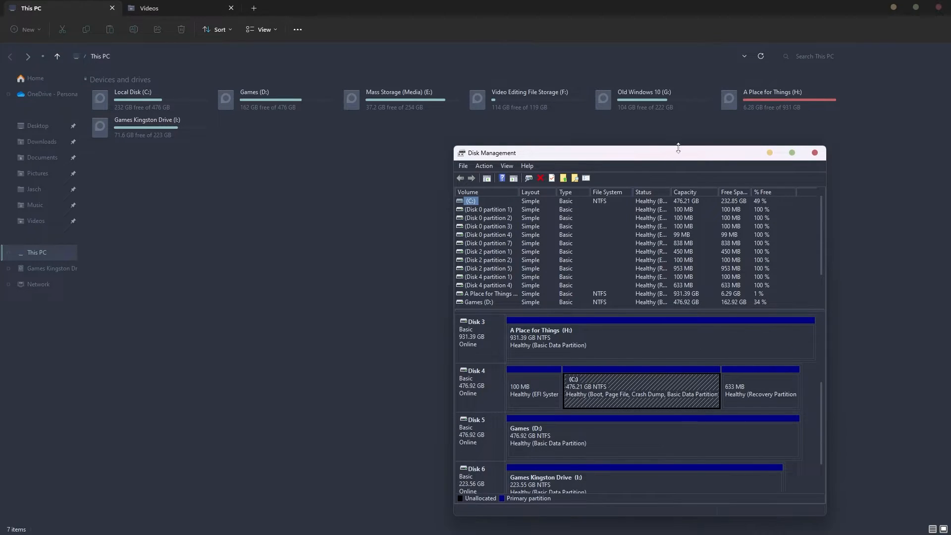
{"action": "left_click_drag", "start_coordinate": [678, 148], "coordinate": [677, 93]}
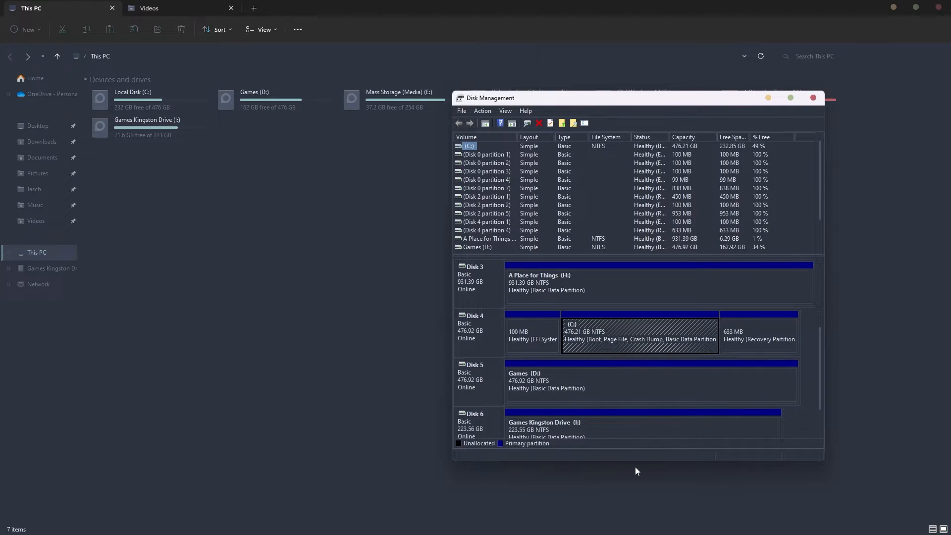
{"action": "left_click_drag", "start_coordinate": [634, 463], "coordinate": [635, 506]}
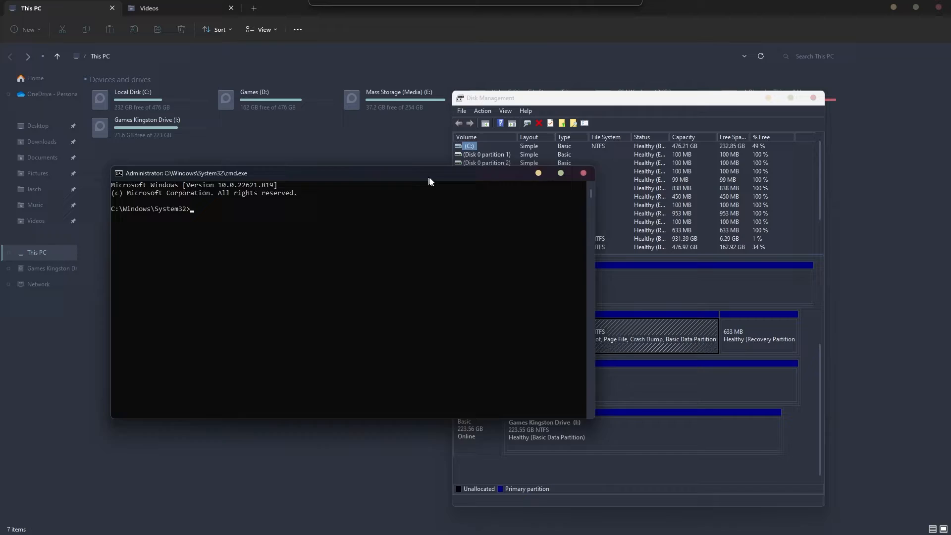
- Start diskpart in the administrator command prompt and list all disks
{"action": "mouse_move", "coordinate": [430, 177]}
{"action": "left_mouse_down"}
{"action": "mouse_move", "coordinate": [570, 221]}
{"action": "mouse_move", "coordinate": [444, 174]}
{"action": "left_mouse_up"}
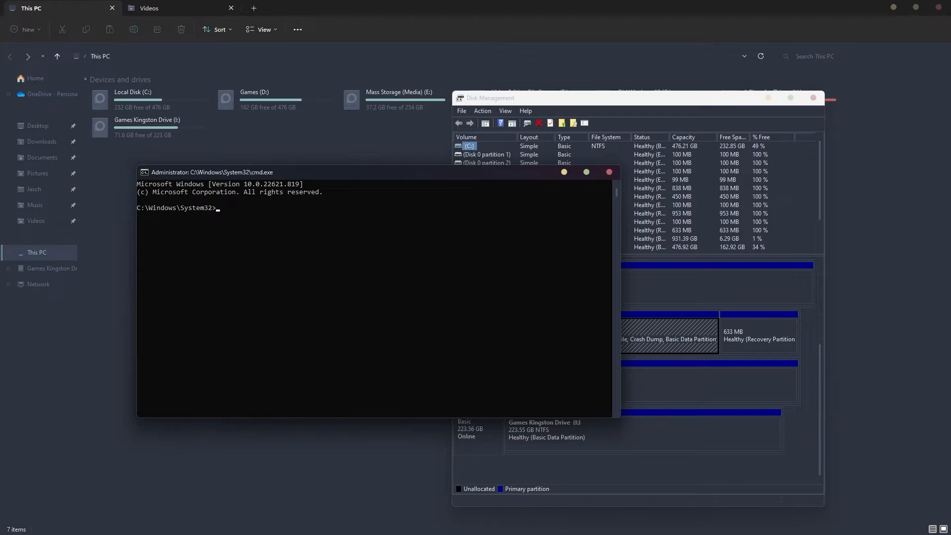
{"action": "left_click", "coordinate": [494, 271]}
{"action": "type", "text": "diskpart"}
{"action": "key", "text": "Return"}
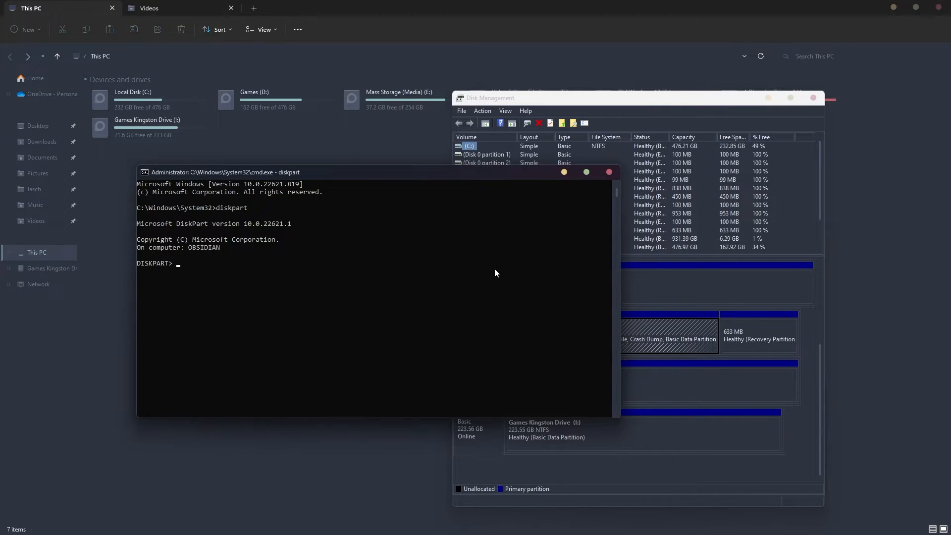
{"action": "type", "text": "list disk"}
{"action": "key", "text": "Return"}
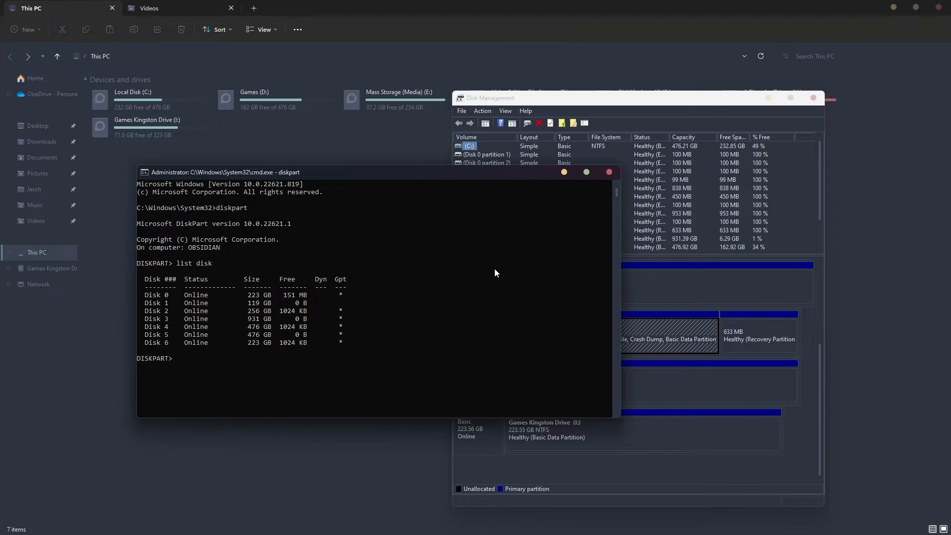
- Select disk 6 in DiskPart and clean it, removing the command prompt from view when done
{"action": "left_click_drag", "start_coordinate": [432, 174], "coordinate": [435, 125]}
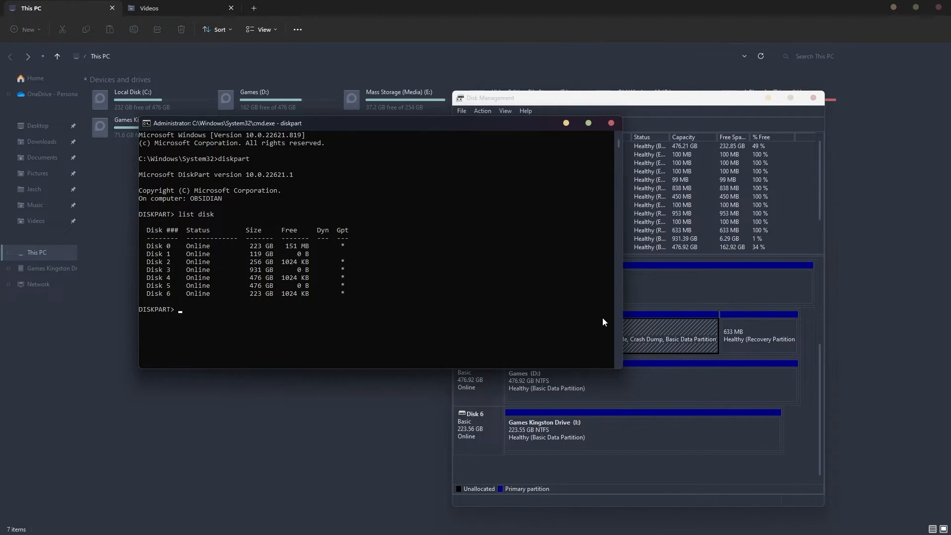
{"action": "type", "text": "select disk 6"}
{"action": "key", "text": "Return"}
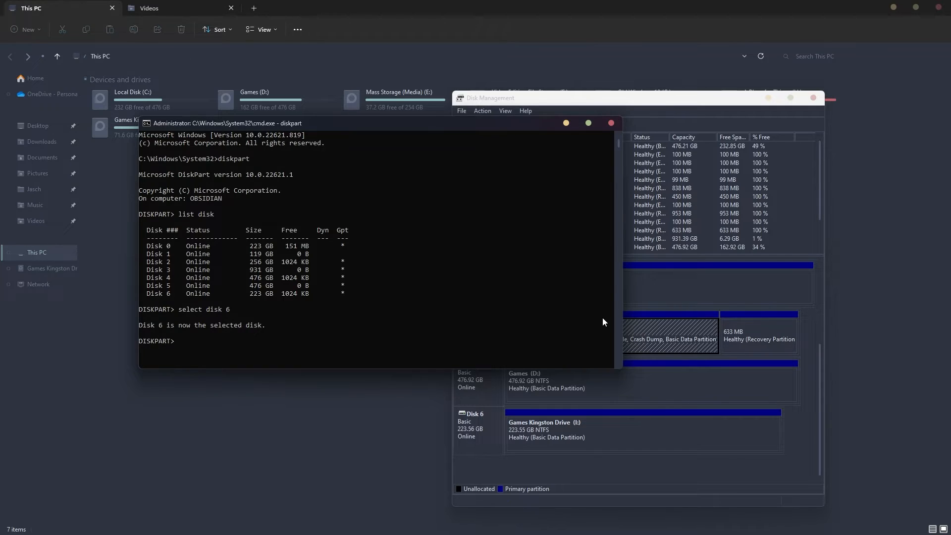
{"action": "type", "text": "clean"}
{"action": "key", "text": "Return"}
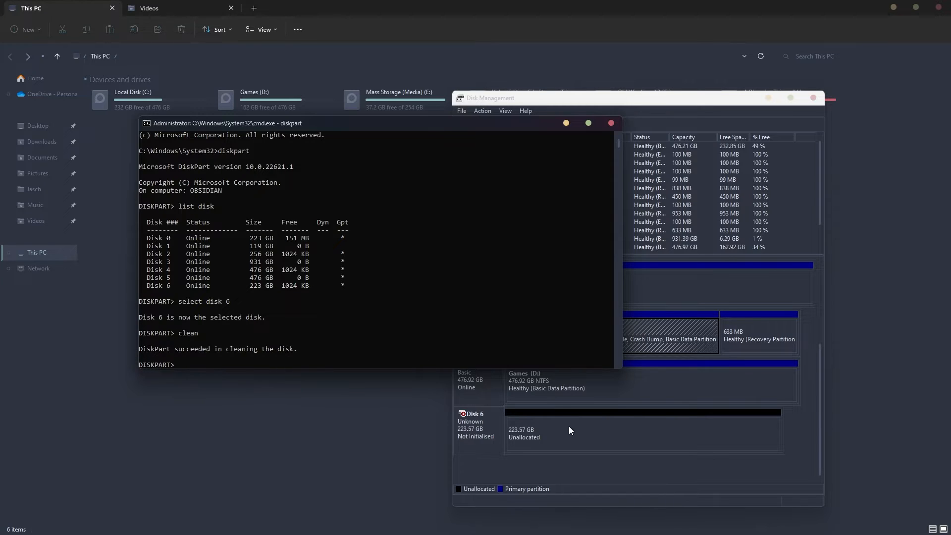
{"action": "left_click", "coordinate": [571, 125]}
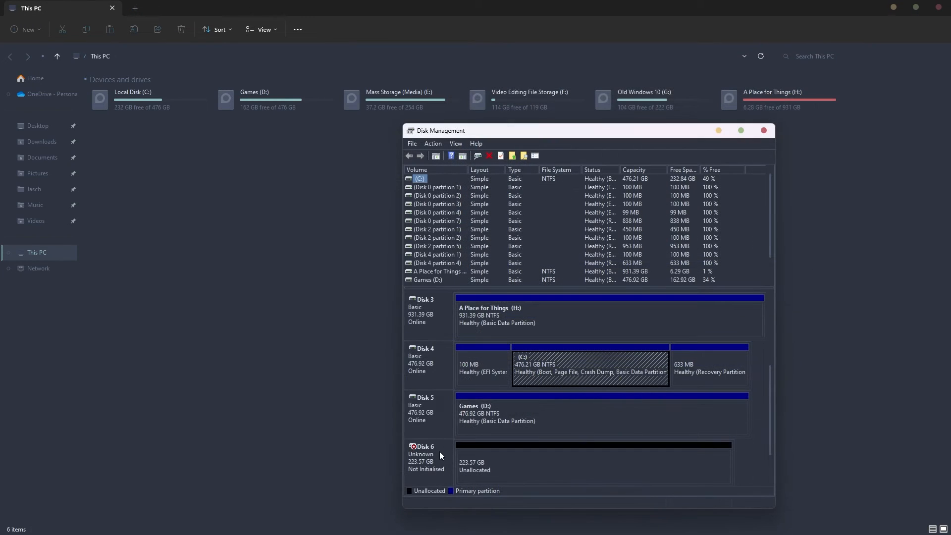
- Initialise the cleaned Disk 6 in Disk Management, choosing its partition style
{"action": "right_click", "coordinate": [444, 452]}
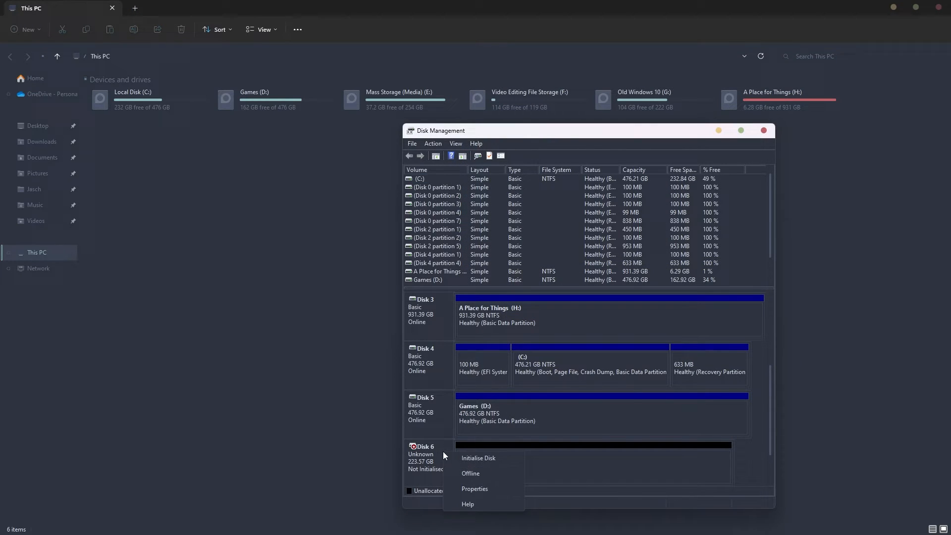
{"action": "left_click", "coordinate": [502, 458]}
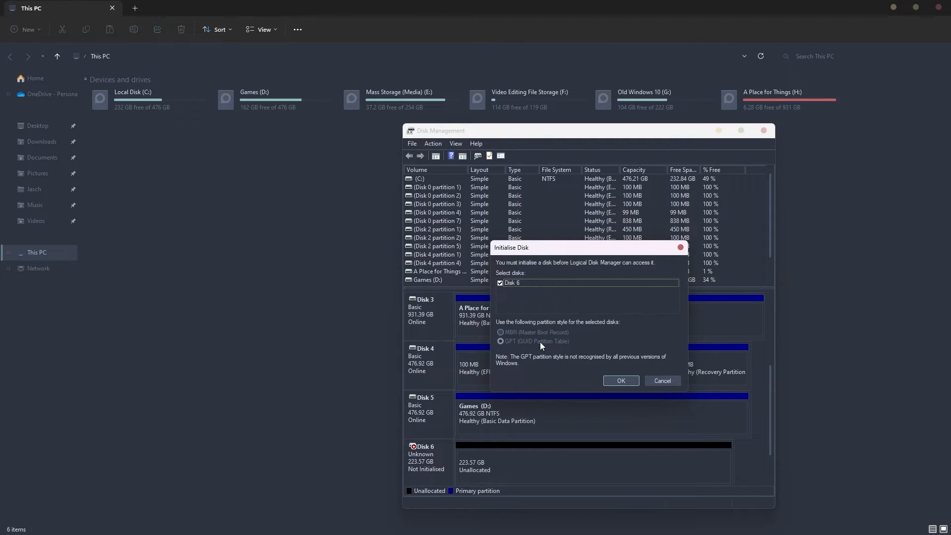
{"action": "left_click", "coordinate": [501, 332]}
- Examine the volume operations available for the unlabelled partition on Disk 6
{"action": "left_click", "coordinate": [581, 460]}
{"action": "right_click", "coordinate": [594, 463]}
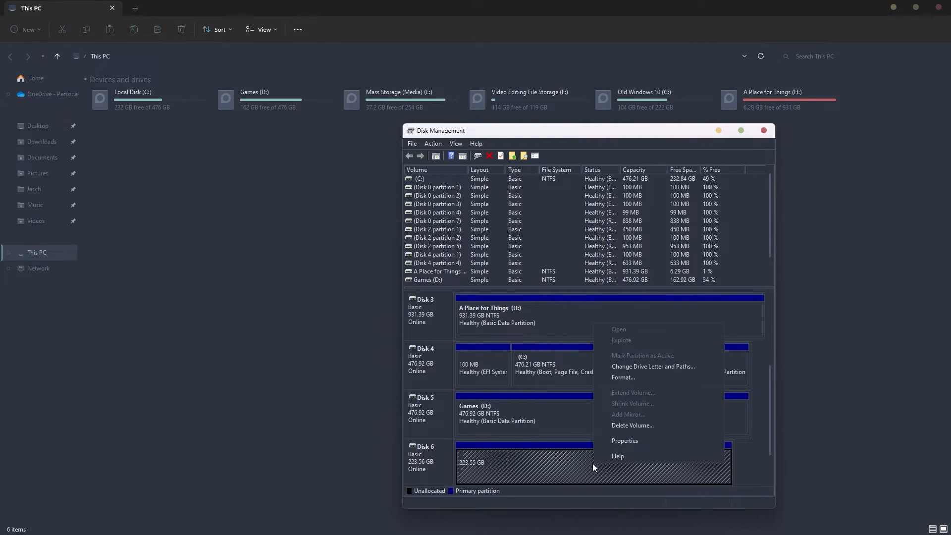
{"action": "left_click", "coordinate": [583, 461]}
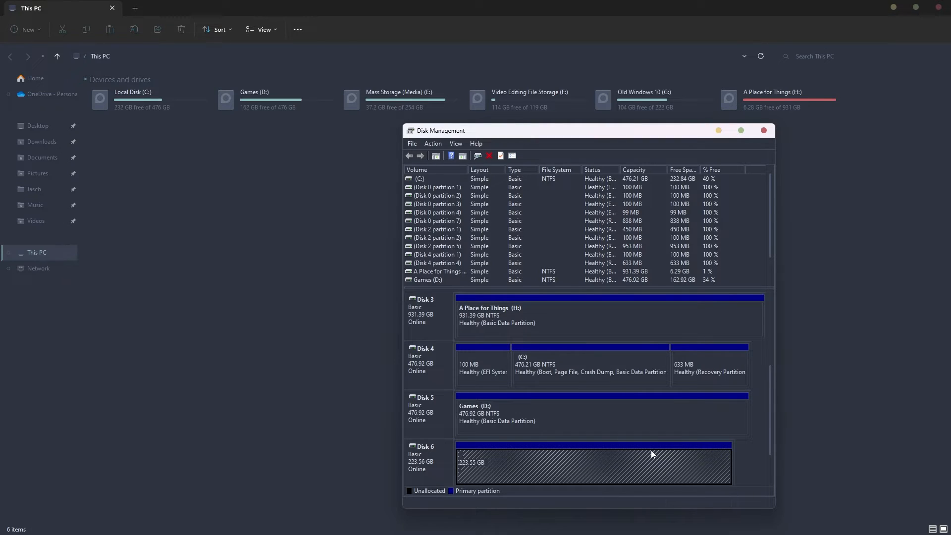
{"action": "right_click", "coordinate": [635, 467]}
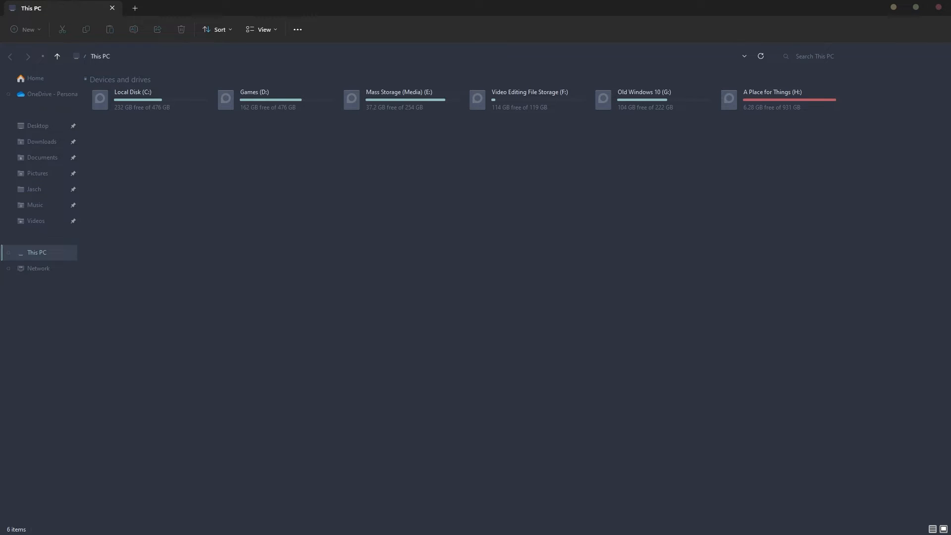
- Assign drive letter J to the Games Kingston Drive volume on Disk 6
{"action": "left_click_drag", "start_coordinate": [733, 162], "coordinate": [701, 123]}
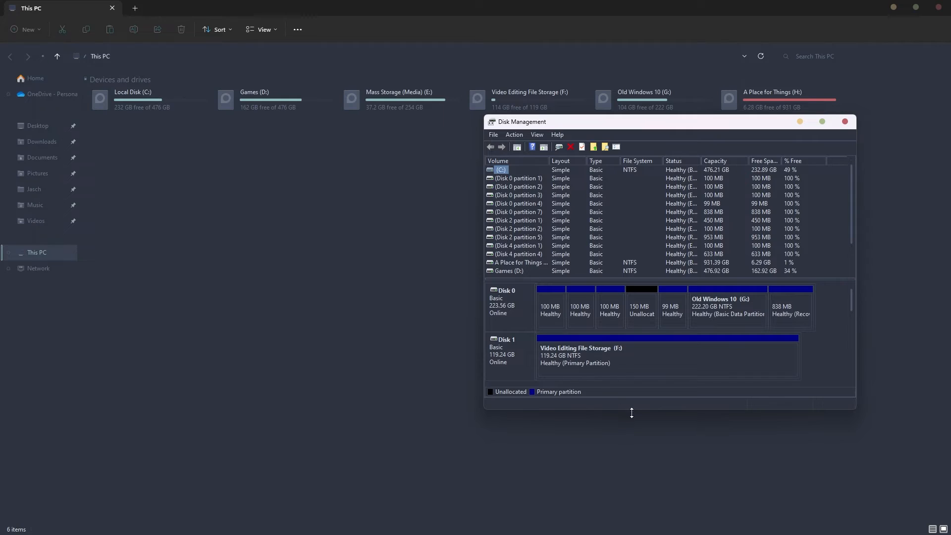
{"action": "left_click_drag", "start_coordinate": [632, 411], "coordinate": [624, 510]}
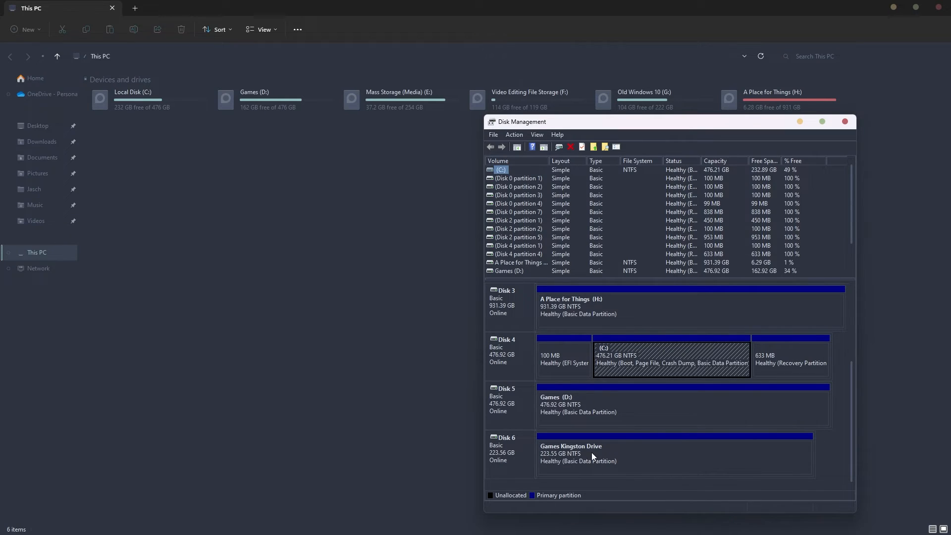
{"action": "right_click", "coordinate": [646, 453]}
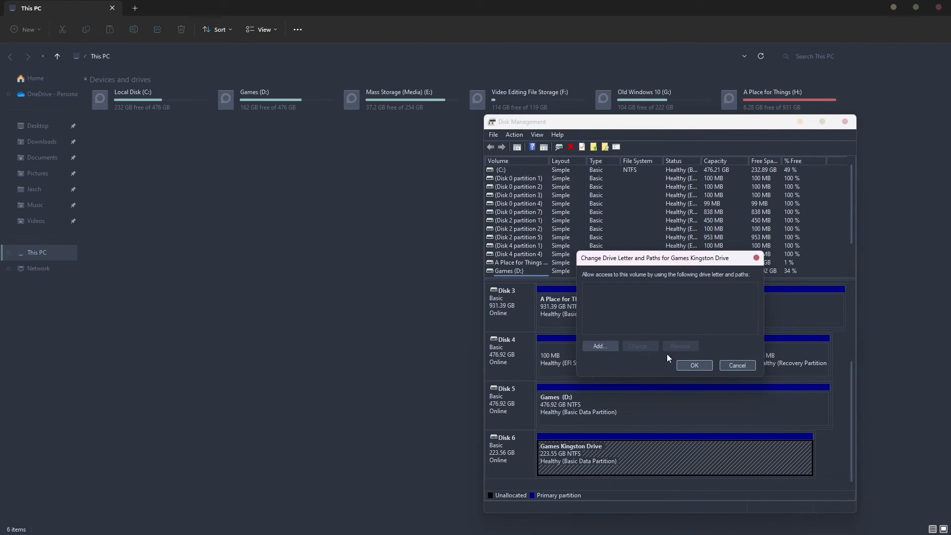
{"action": "left_click", "coordinate": [599, 346]}
{"action": "left_click", "coordinate": [754, 302]}
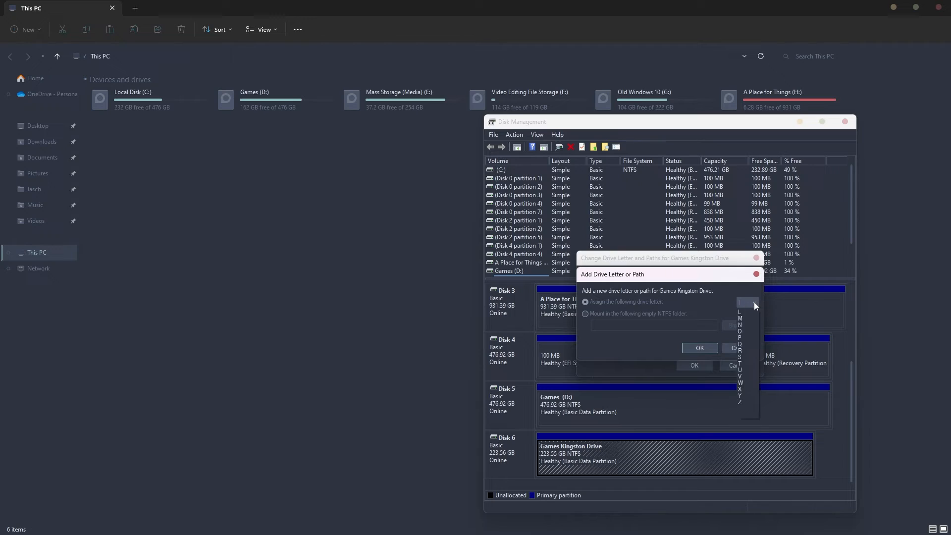
{"action": "left_click", "coordinate": [742, 331]}
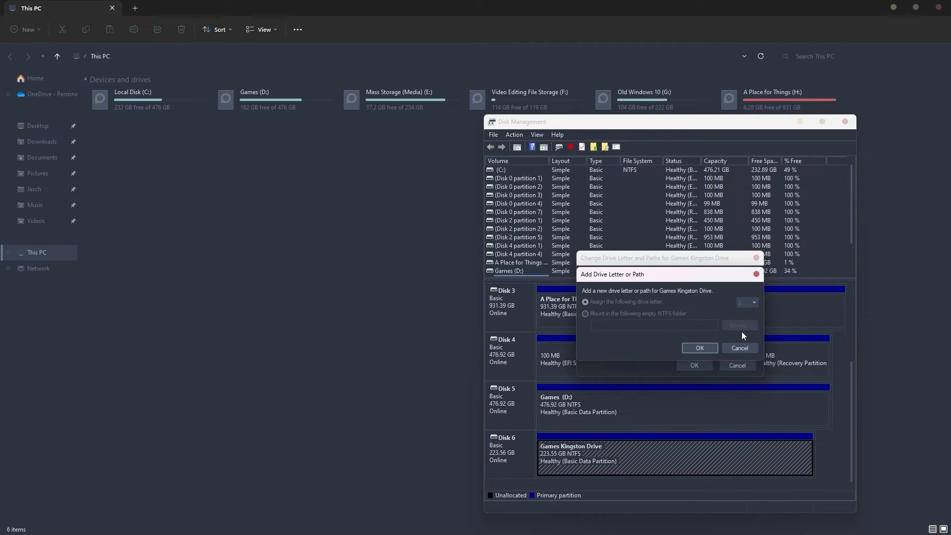
{"action": "left_click", "coordinate": [688, 349]}
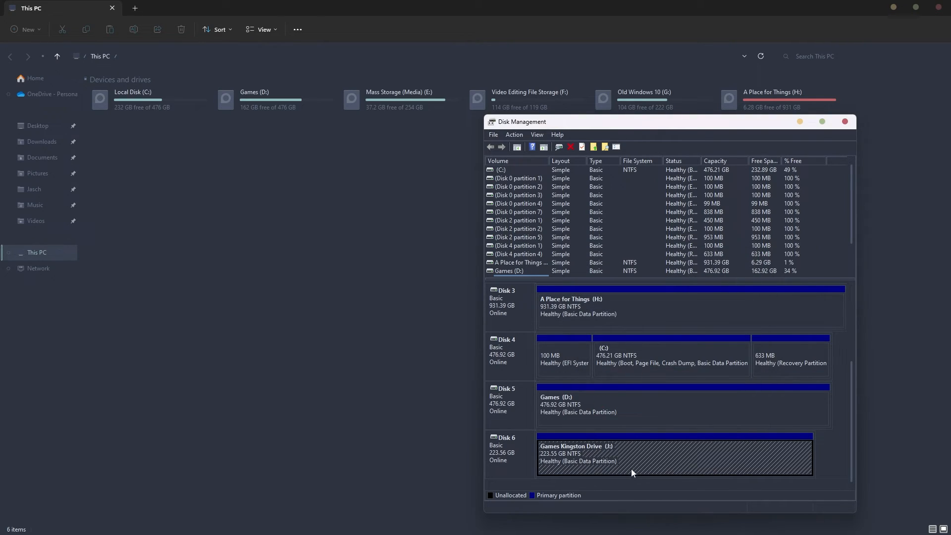
- Close Disk Management, view the files on Games Kingston Drive (J:), and return to This PC
{"action": "left_click", "coordinate": [845, 121]}
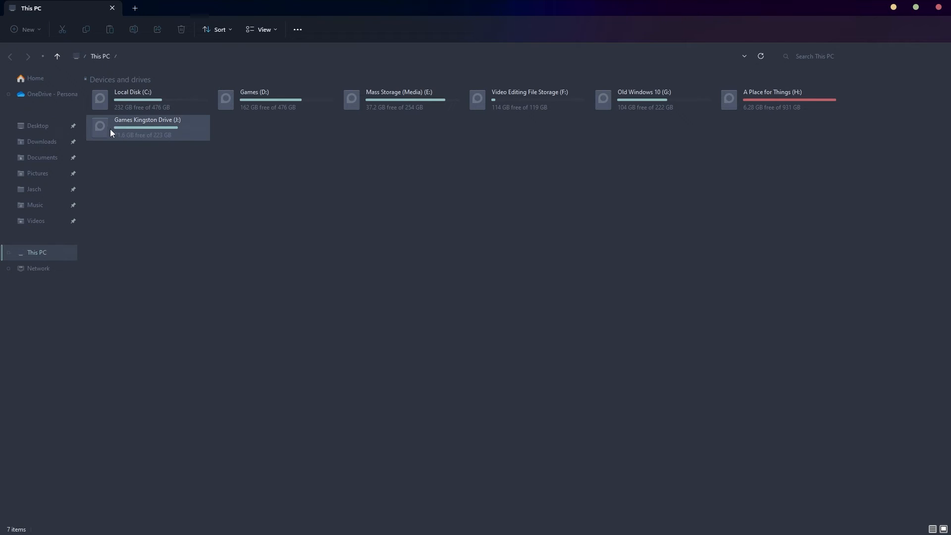
{"action": "double_click", "coordinate": [142, 122]}
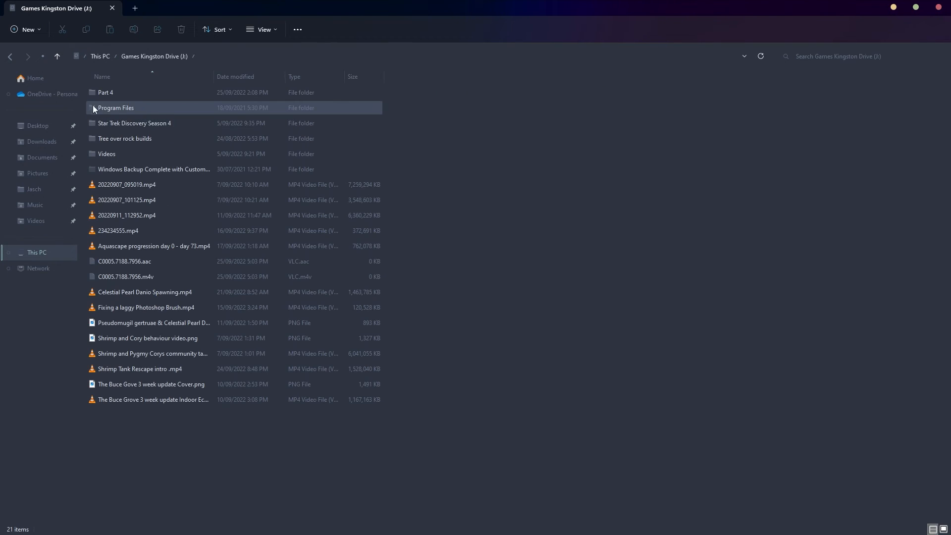
{"action": "left_click", "coordinate": [10, 56]}
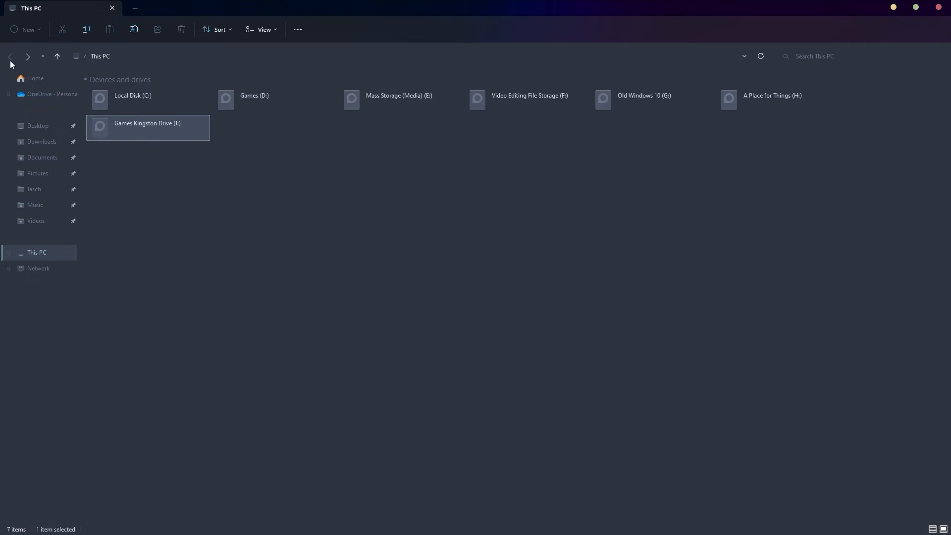